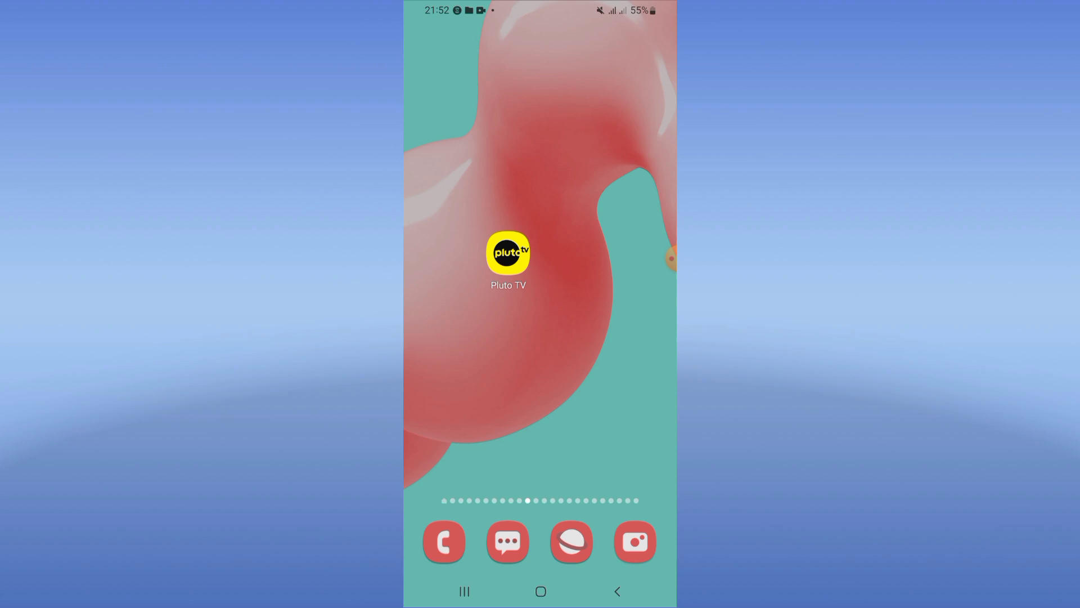
Open Pluto TV's app info by searching 'pluto' in Settings > Apps
left_click_drag(540, 422, 540, 170)
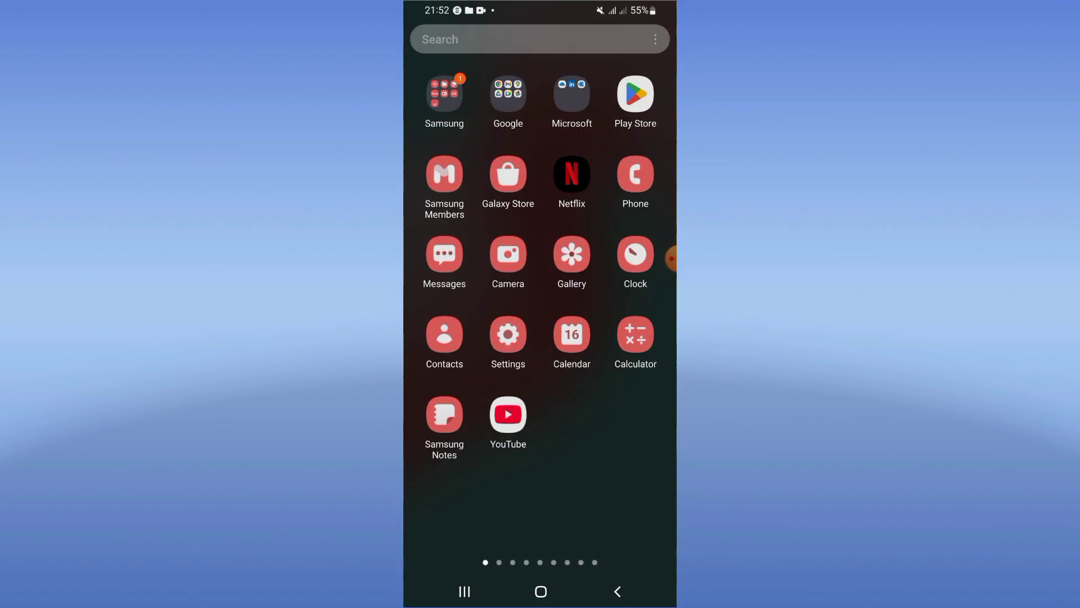
left_click_drag(672, 258, 455, 333)
left_click(508, 334)
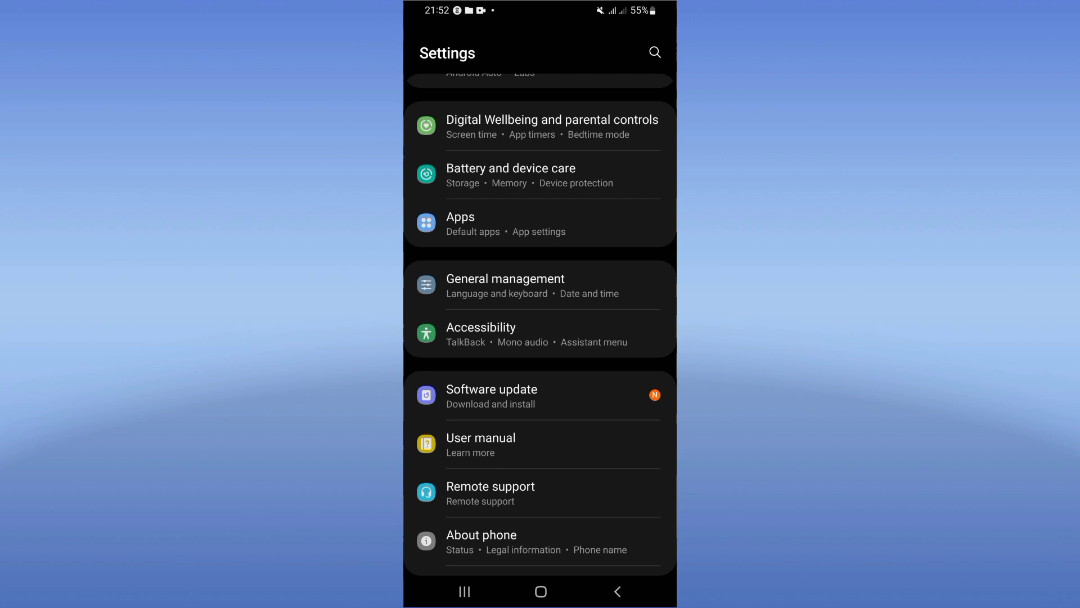
left_click(507, 223)
left_click(627, 52)
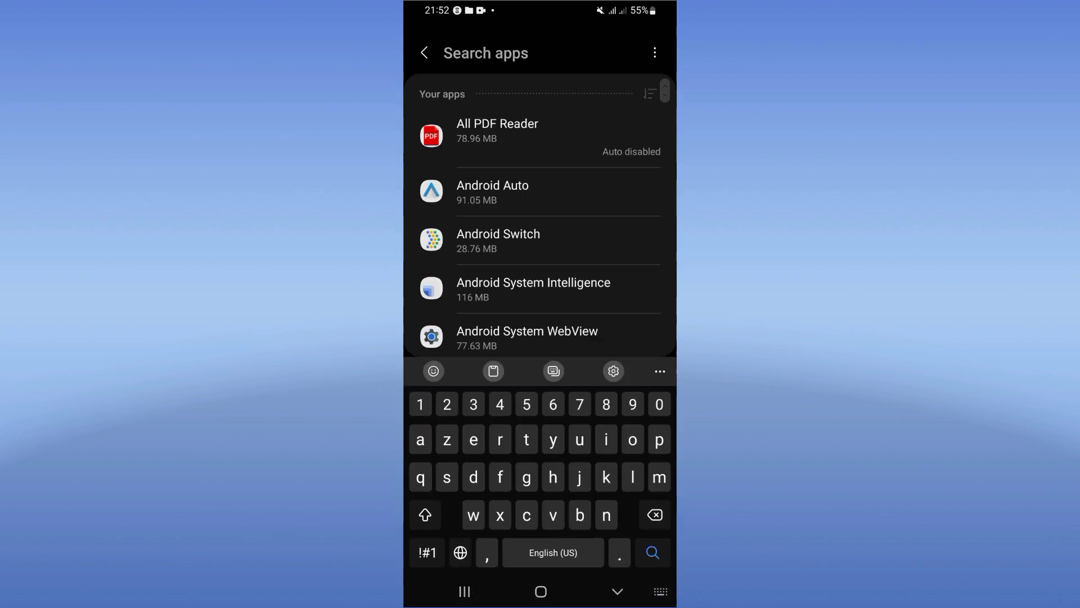
type("pluto")
left_click(507, 130)
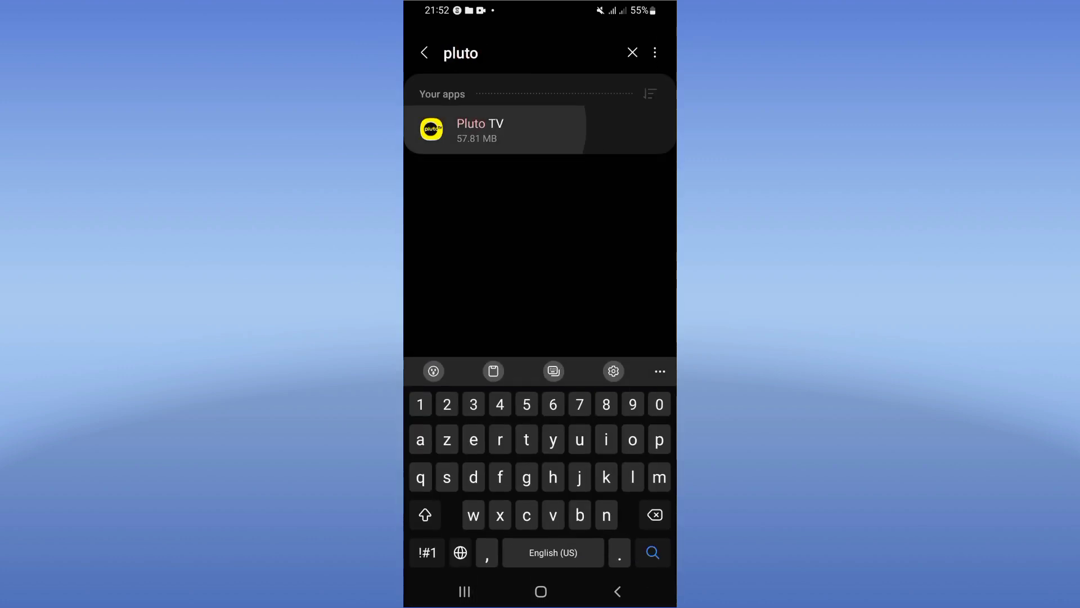
scroll(540, 295, "down", 5)
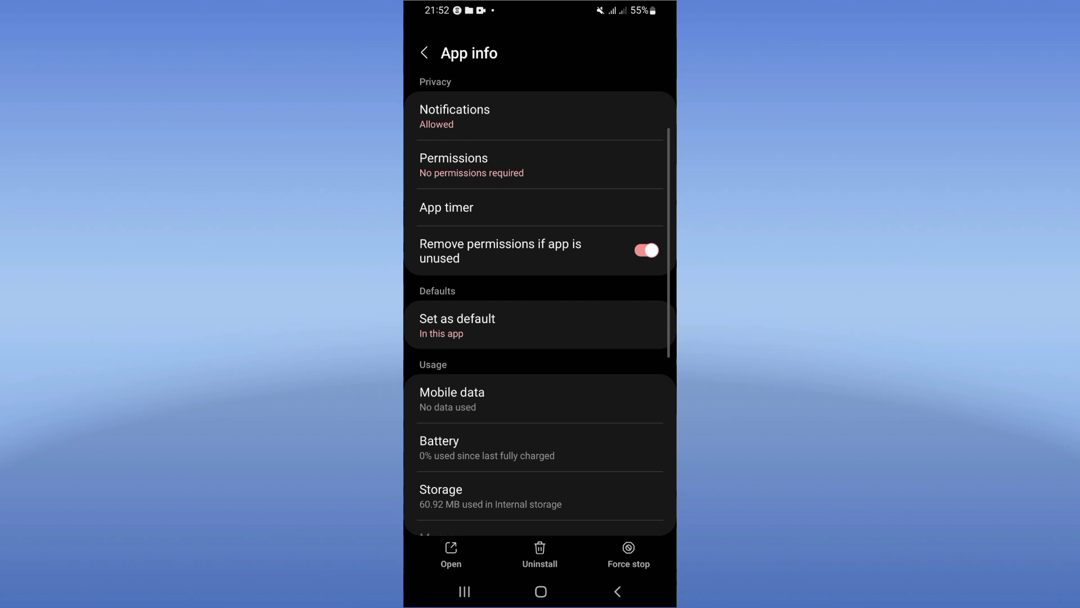
Clear Pluto TV's cache from its Storage page
left_click(506, 336)
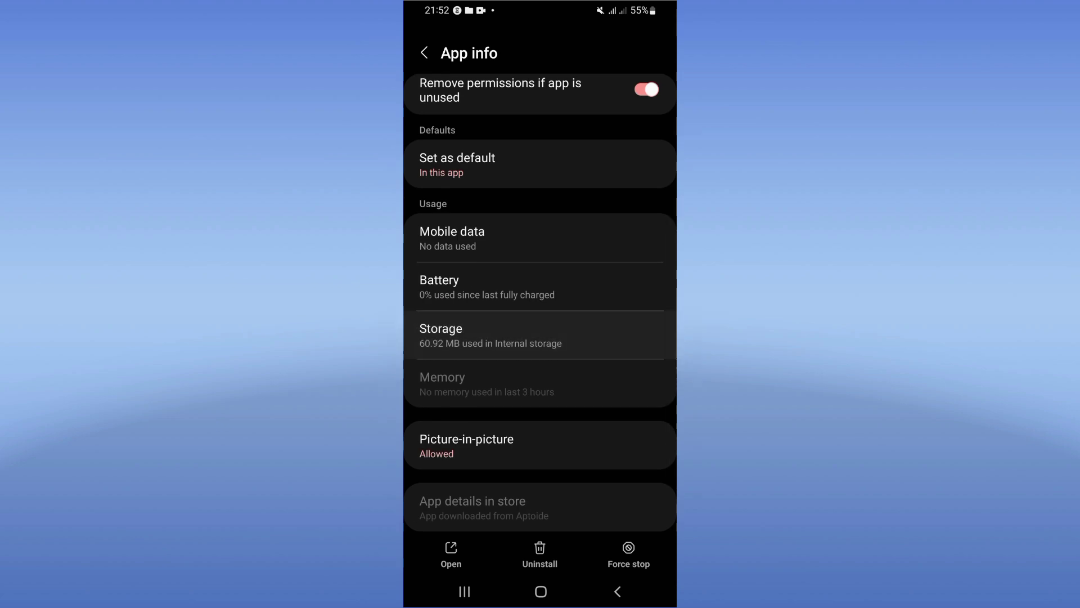
left_click(605, 555)
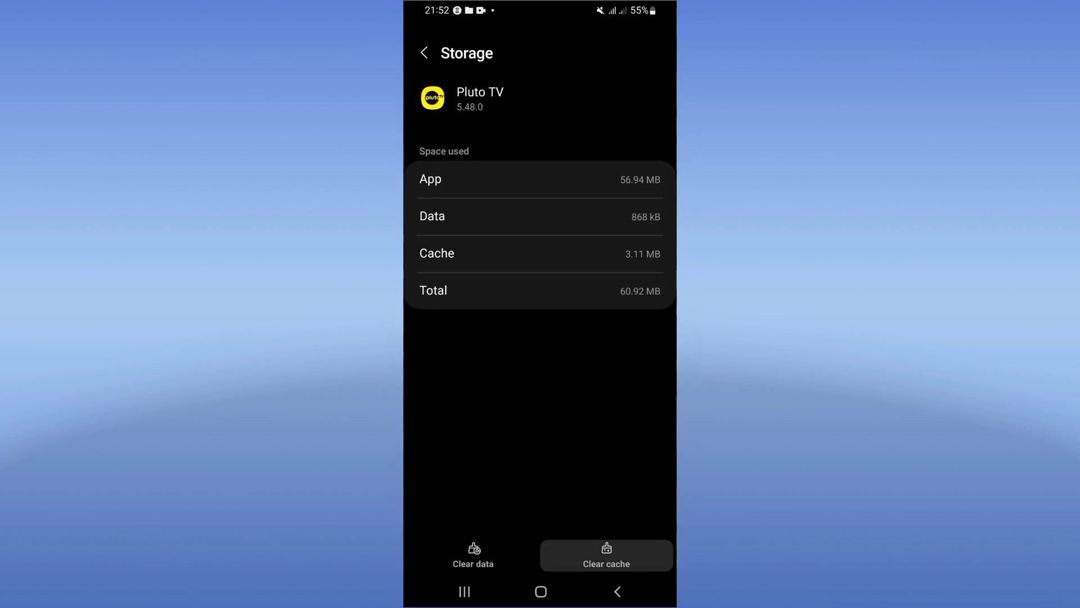
left_click(617, 591)
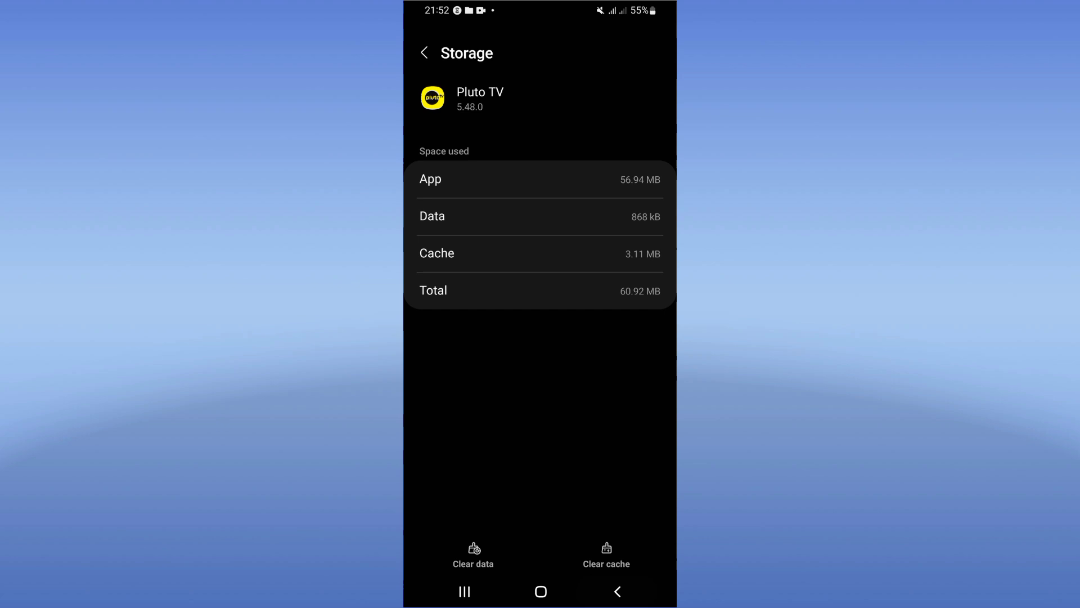
Force stop Pluto TV, confirm with OK, and exit Settings
left_click(628, 554)
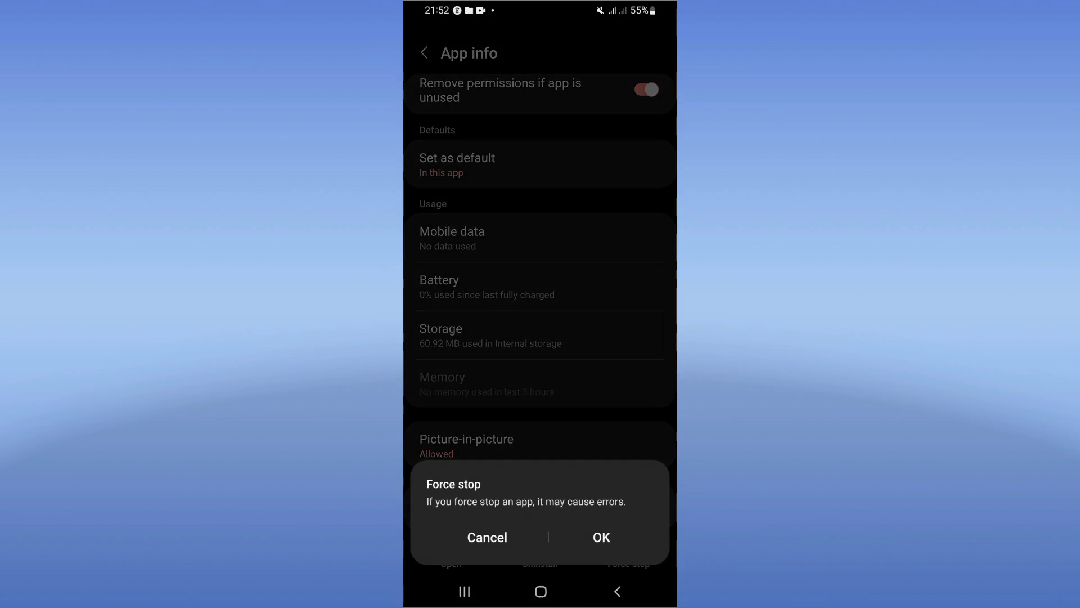
left_click(601, 537)
left_click(541, 591)
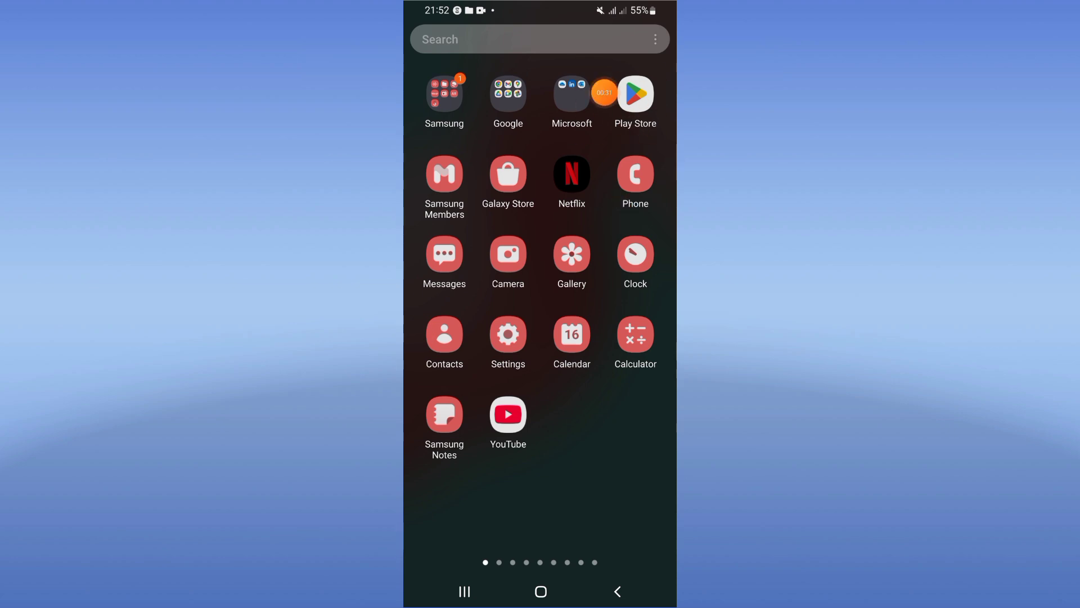
Close the app drawer to the home screen, then open and dismiss the power menu
left_click_drag(641, 164, 660, 122)
left_click(540, 591)
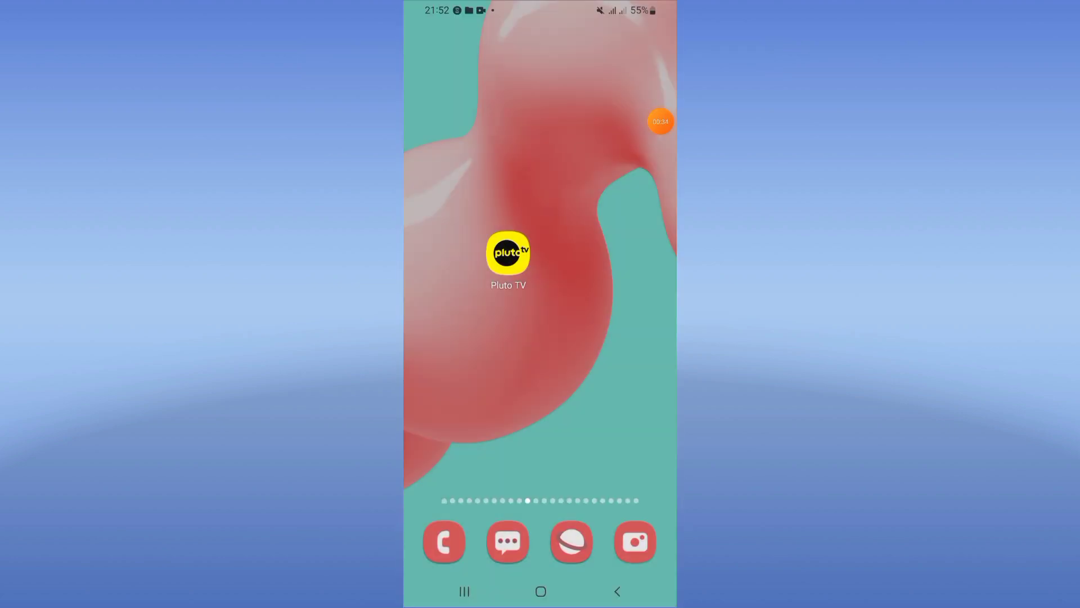
key("XF86PowerOff")
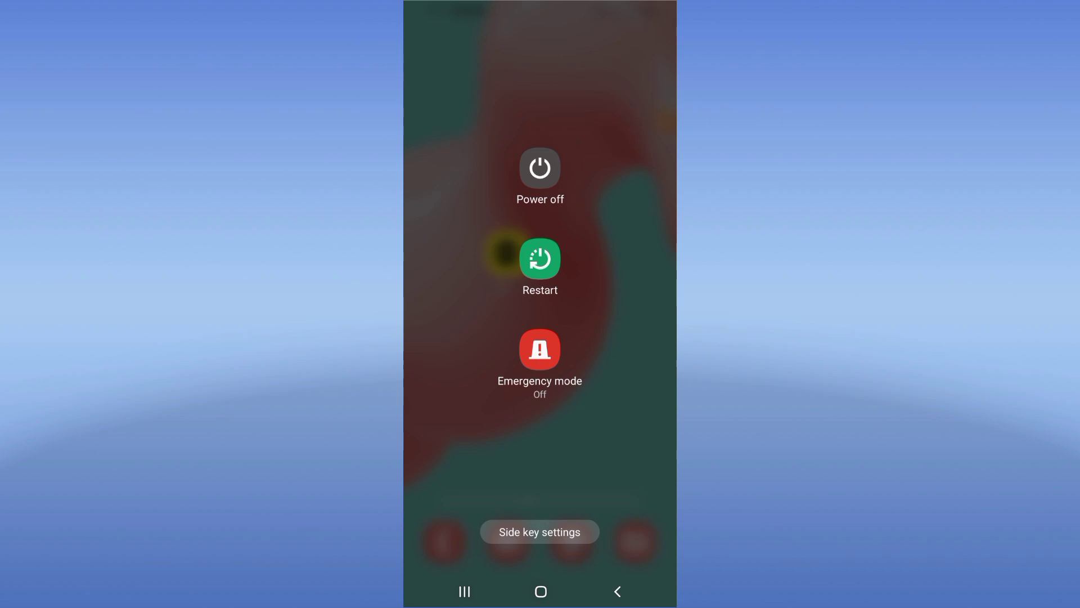
key("Escape")
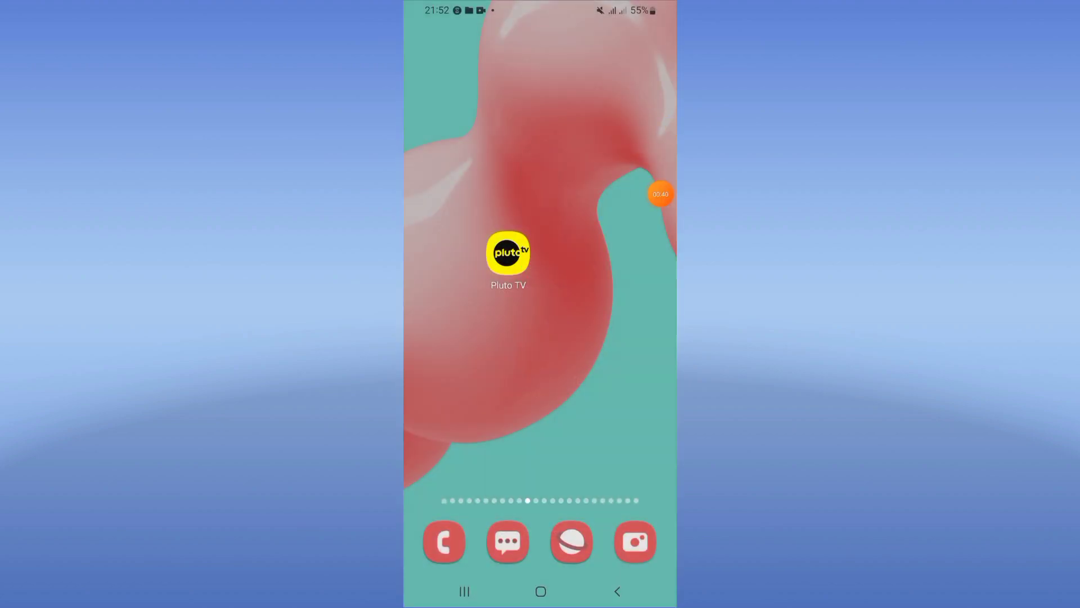
left_click(660, 195)
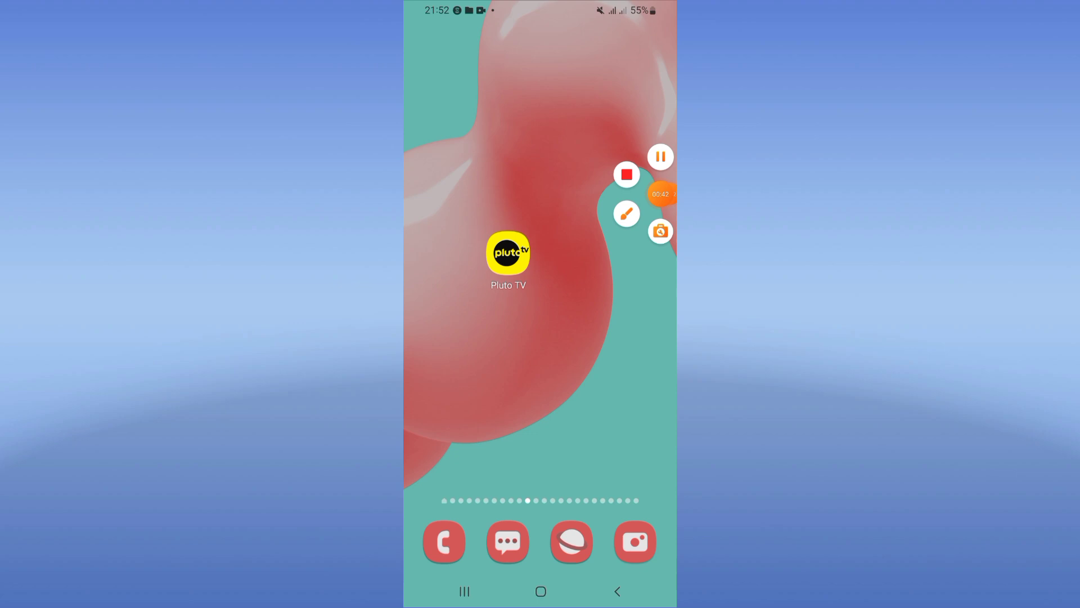